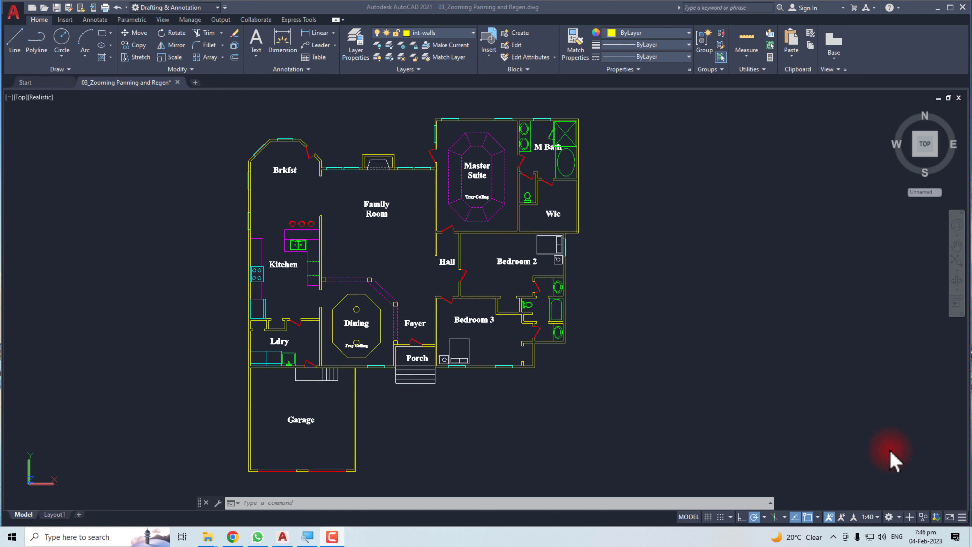
# Switch the workspace to 3D Modeling.
pyautogui.click(899, 519)
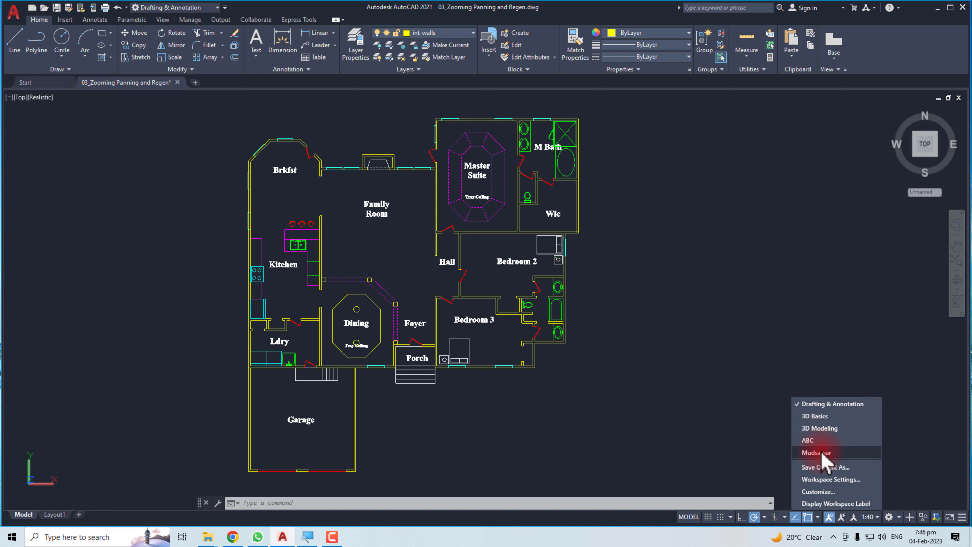
pyautogui.click(826, 428)
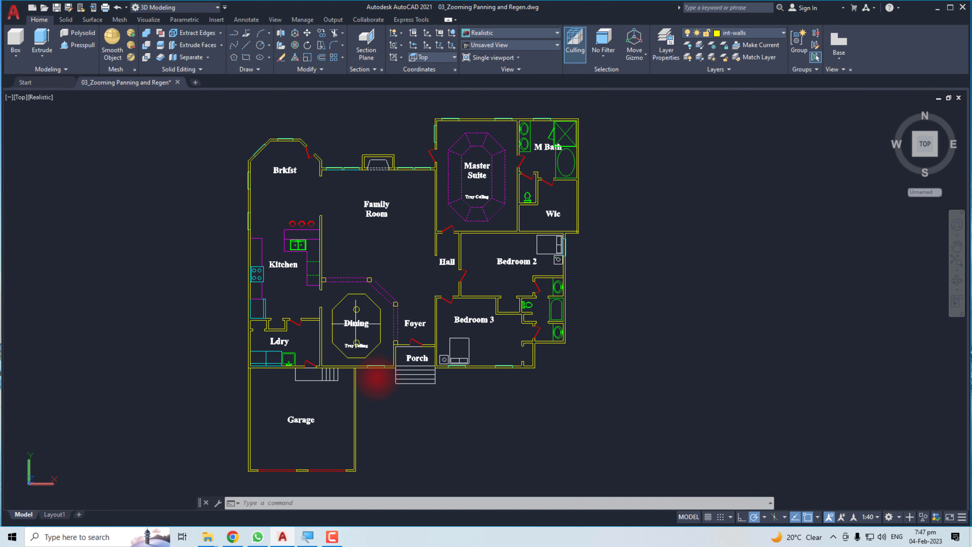
# Copy the dining room's octagonal outline and its two small circles to the empty space east of the floor plan.
pyautogui.scroll(2, 376, 376)
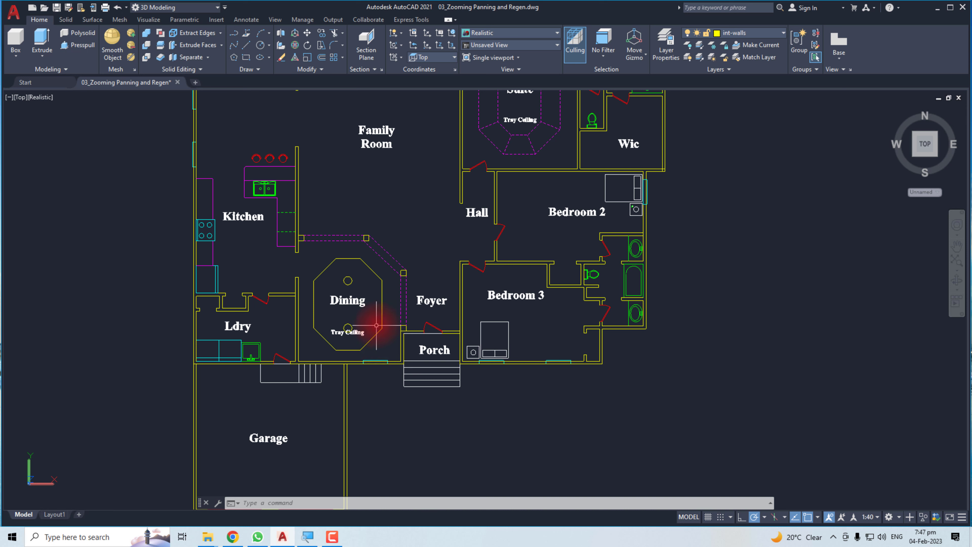
pyautogui.click(383, 307)
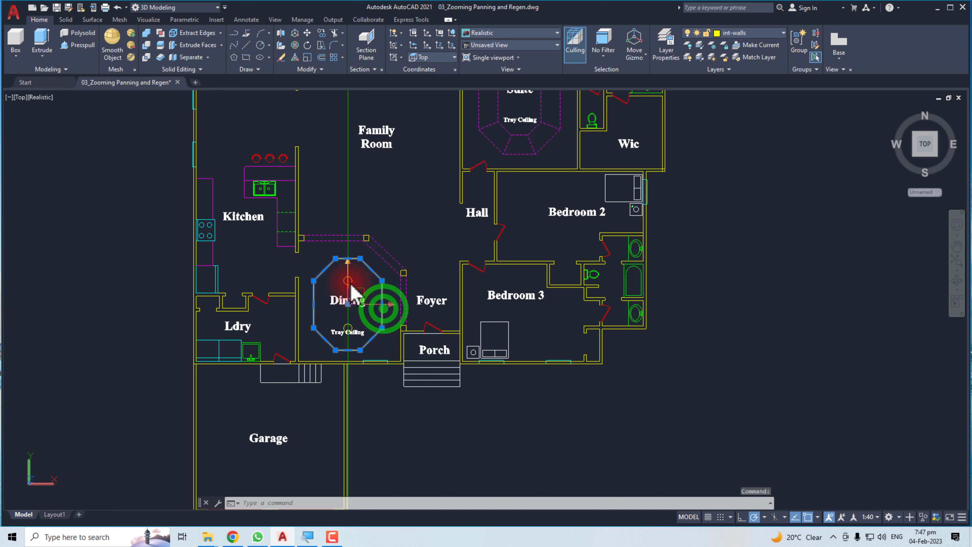
pyautogui.click(347, 328)
pyautogui.write('cop')
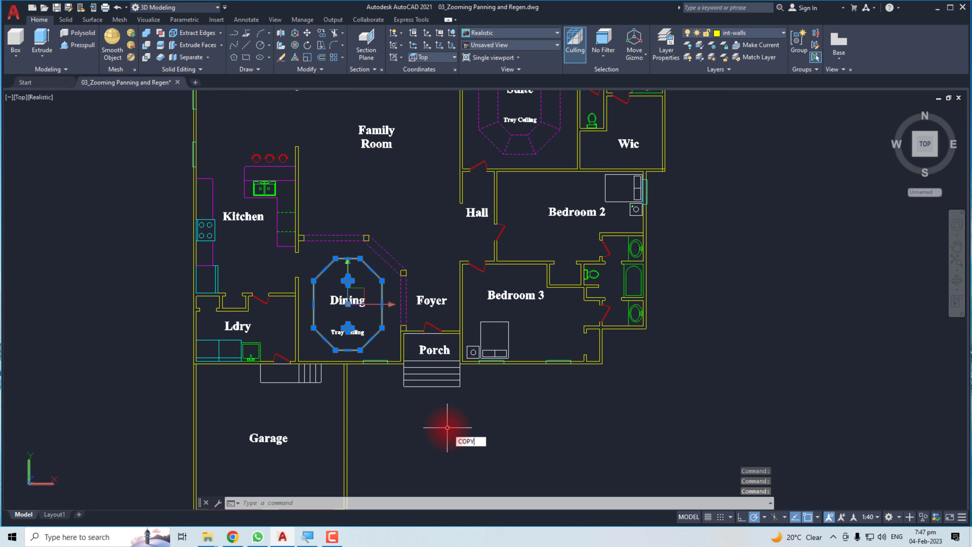
pyautogui.press('Return')
pyautogui.click(400, 360)
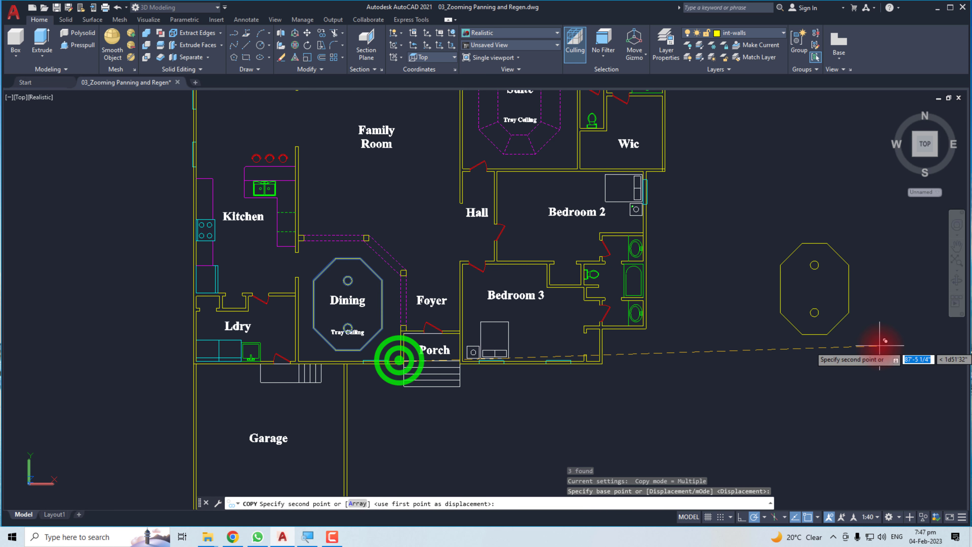
pyautogui.click(855, 360)
pyautogui.press('Return')
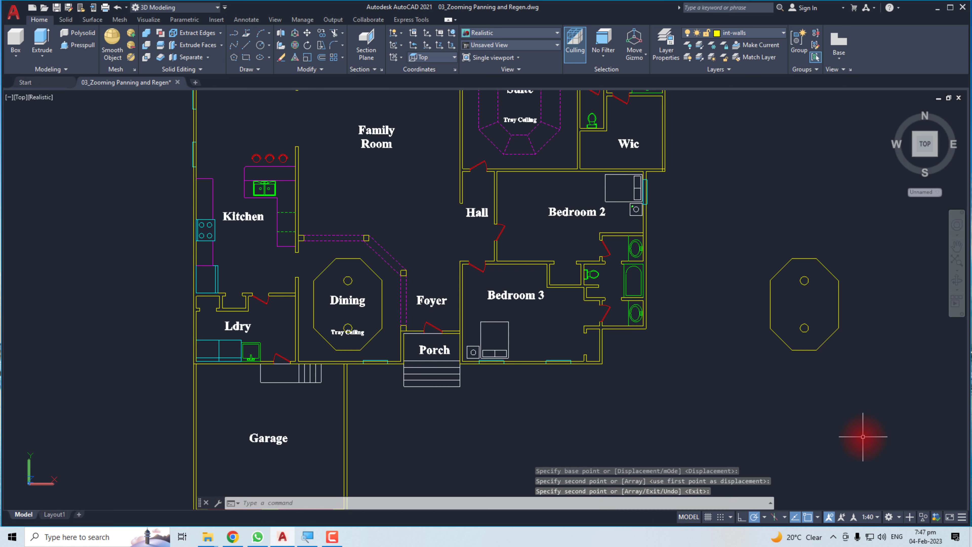
# Show the copied octagon in the SE Isometric view with the Conceptual visual style.
pyautogui.moveTo(837, 364); pyautogui.dragTo(556, 370, button='middle')
pyautogui.scroll(4, 540, 335)
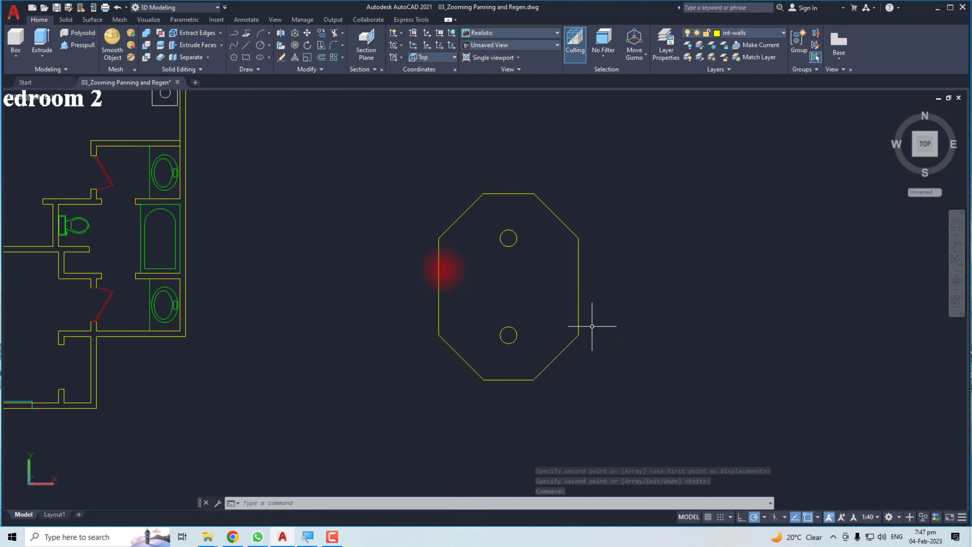
pyautogui.scroll(-2, 263, 231)
pyautogui.moveTo(277, 221); pyautogui.dragTo(504, 290, button='middle')
pyautogui.click(20, 98)
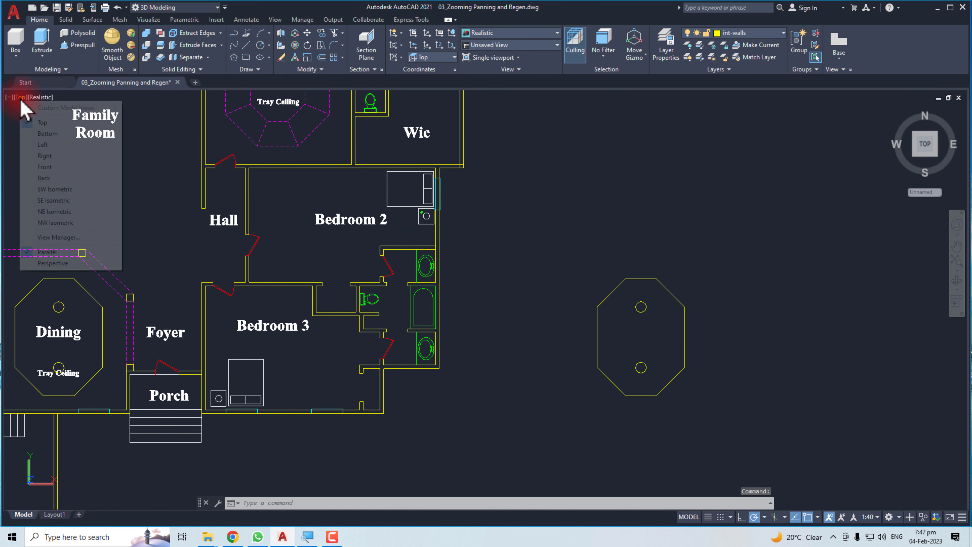
pyautogui.click(72, 200)
pyautogui.click(560, 337)
pyautogui.scroll(6, 556, 349)
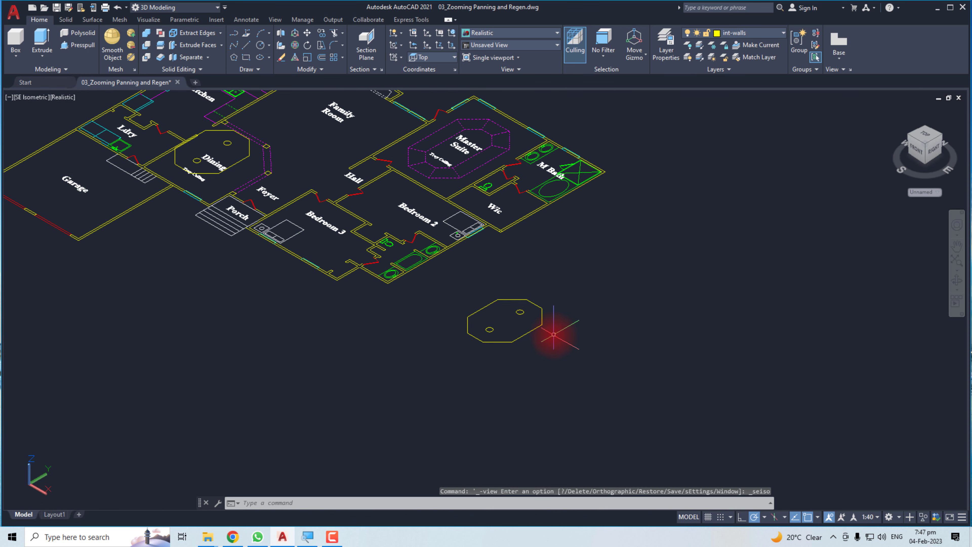
pyautogui.press('Escape')
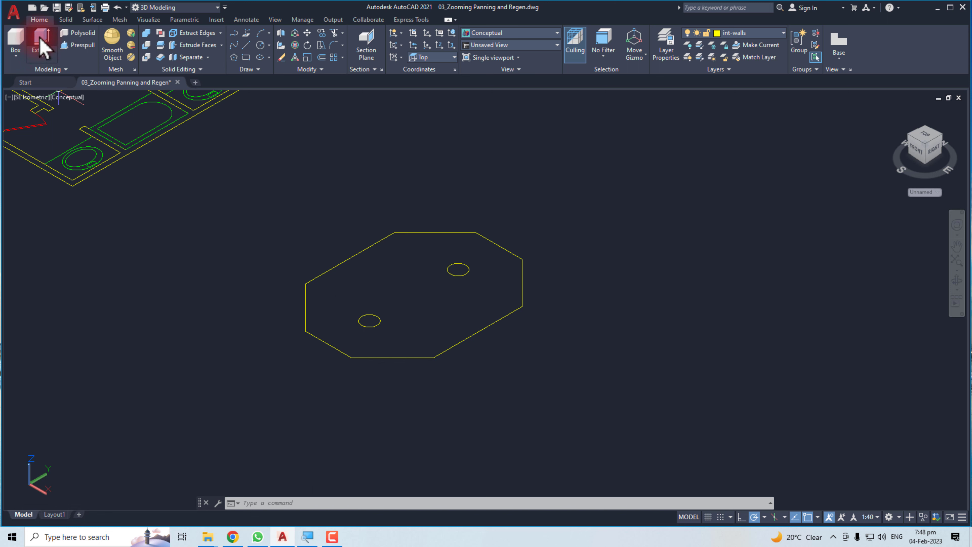
# Extrude the two circles inside the copied octagon 2' downward as solid table legs.
pyautogui.click(42, 45)
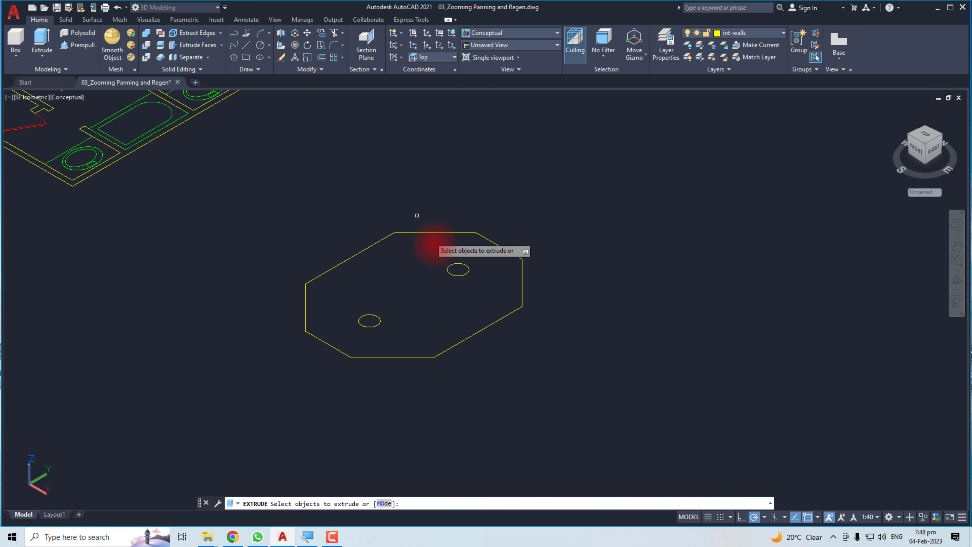
pyautogui.click(458, 274)
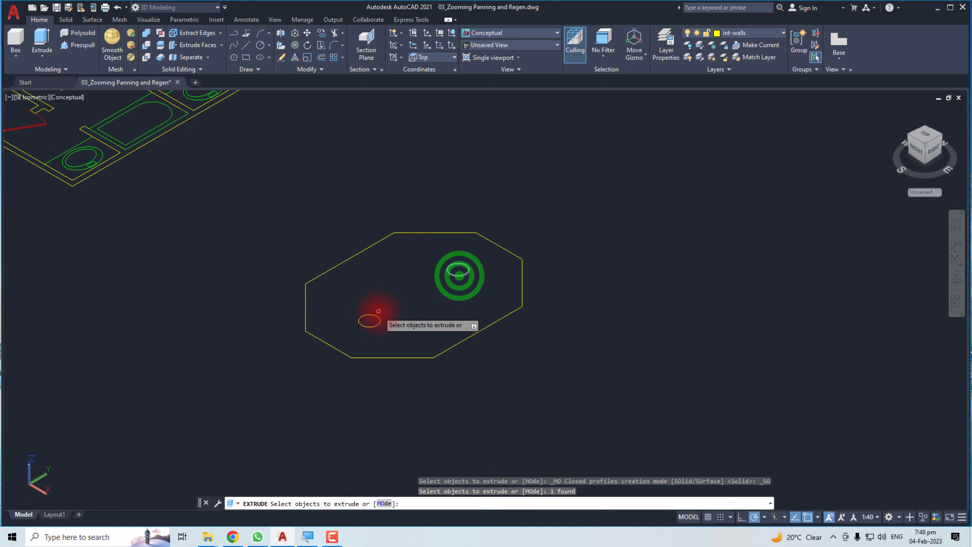
pyautogui.click(368, 321)
pyautogui.press('Return')
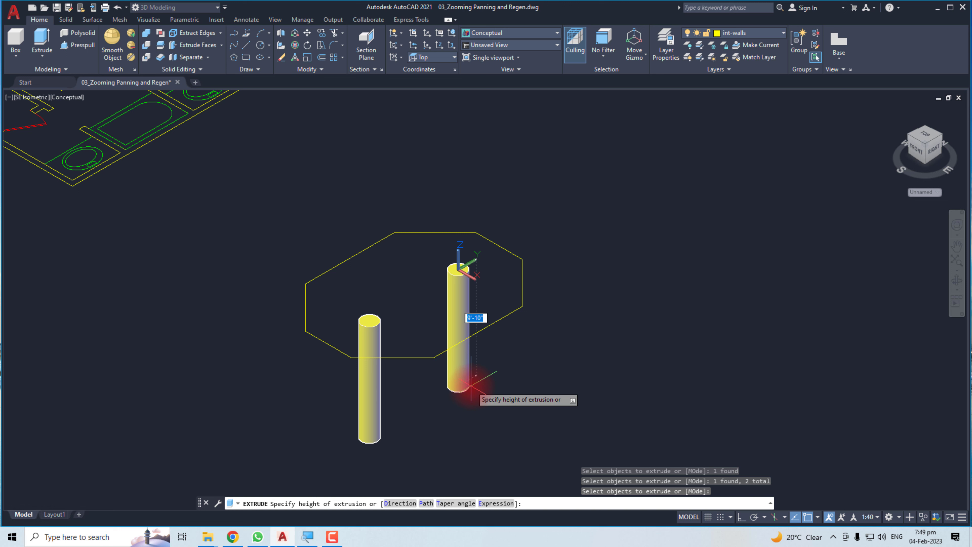
pyautogui.press('Return')
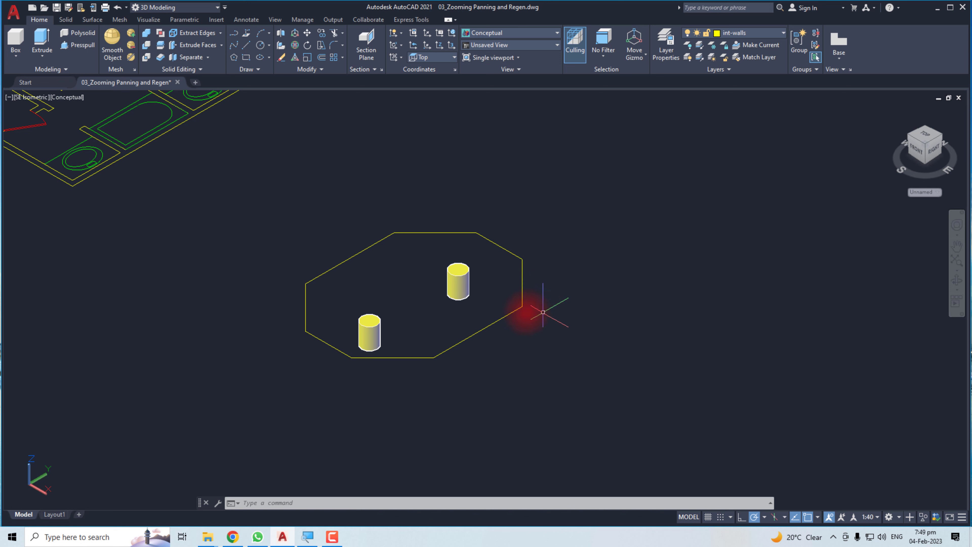
# Extrude the copied octagon 3" upward to form the tabletop, and inspect the table from a lower angle.
pyautogui.click(43, 38)
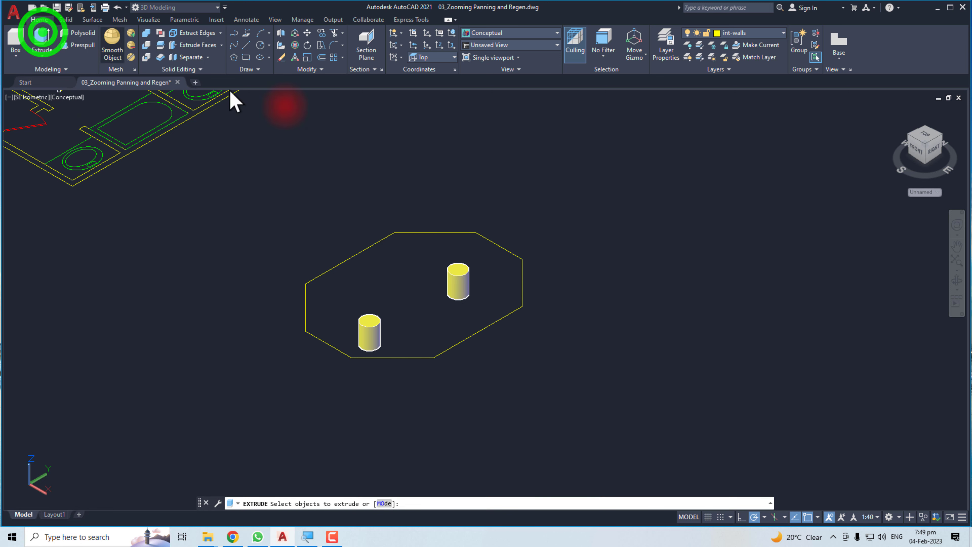
pyautogui.click(513, 312)
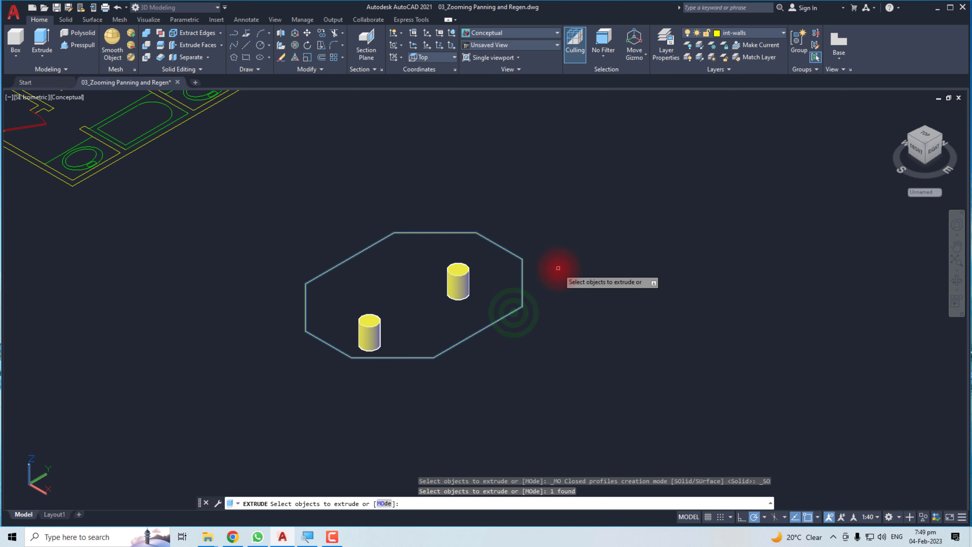
pyautogui.press('Return')
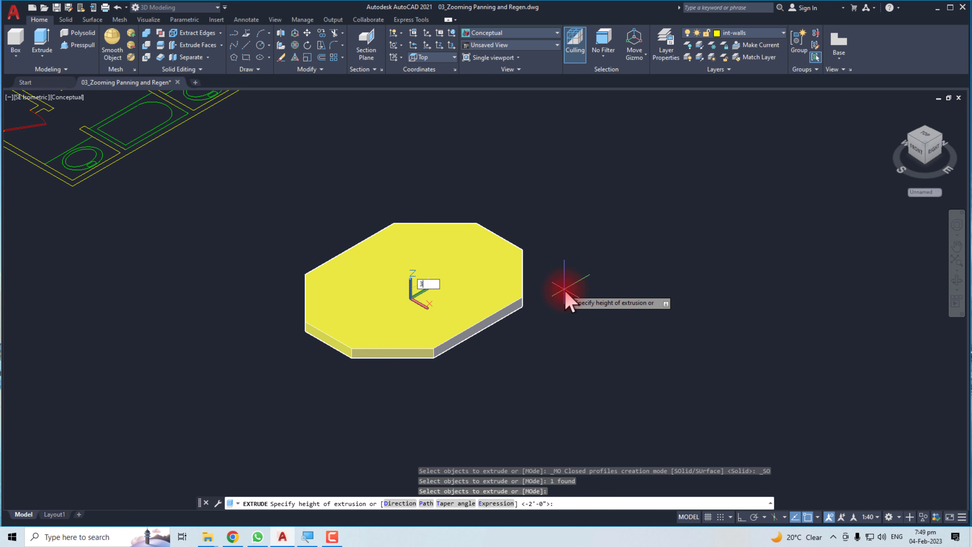
pyautogui.write('3"')
pyautogui.press('Return')
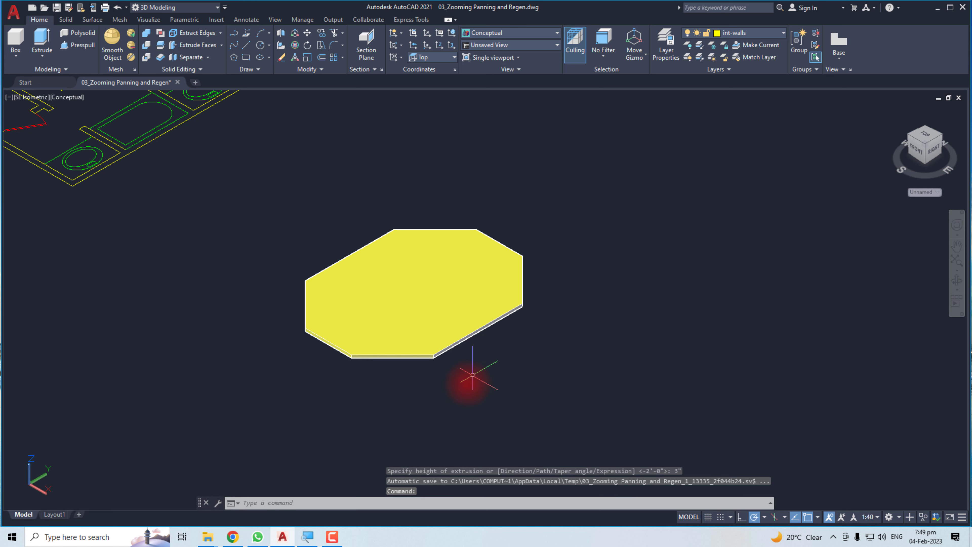
pyautogui.scroll(2, 473, 353)
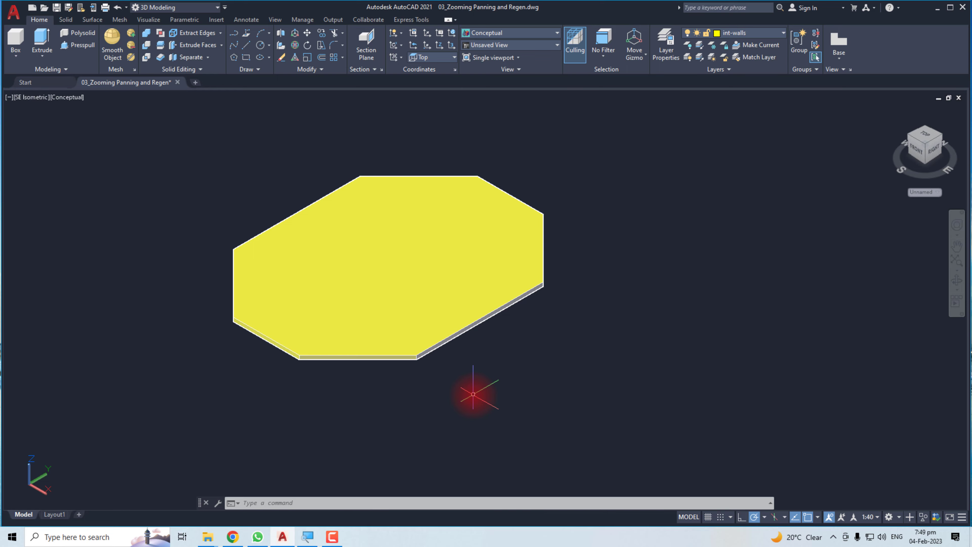
pyautogui.keyDown('shift'); pyautogui.moveTo(473, 394); pyautogui.dragTo(462, 369, button='middle'); pyautogui.keyUp('shift')
pyautogui.scroll(3, 434, 270)
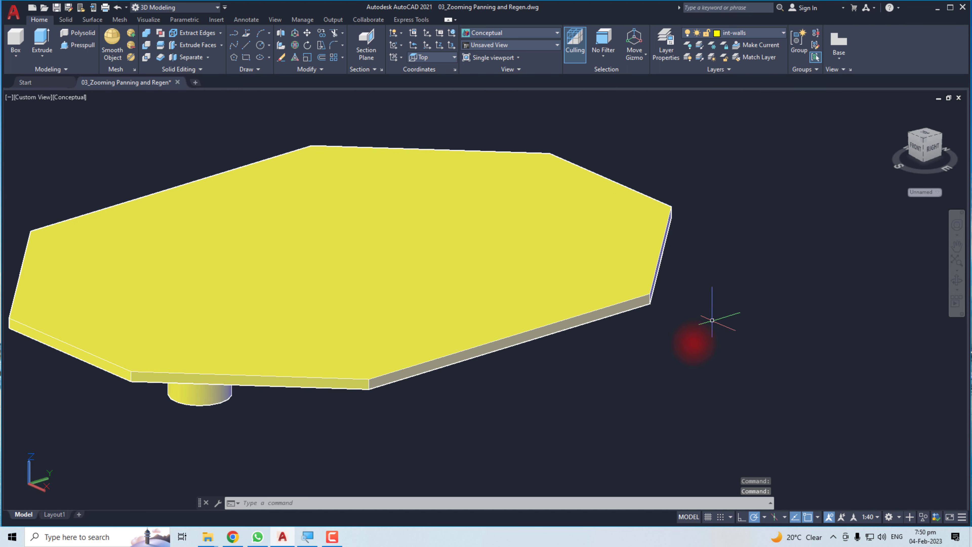
pyautogui.scroll(-2, 591, 325)
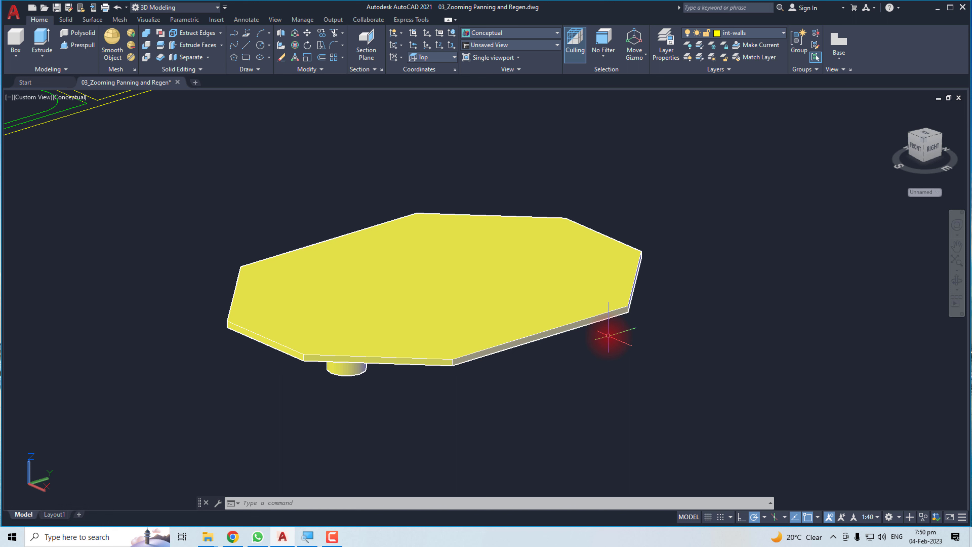
pyautogui.write('i')
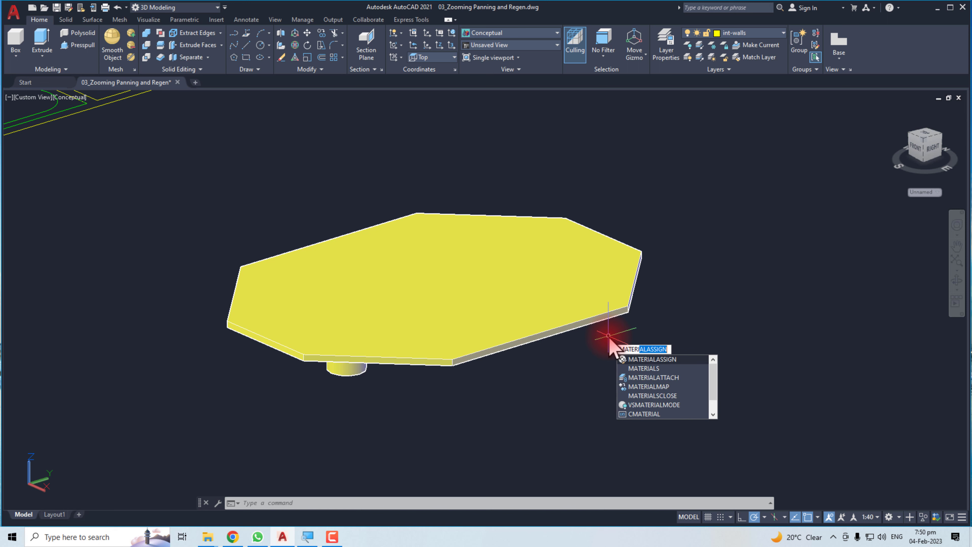
pyautogui.press('Return')
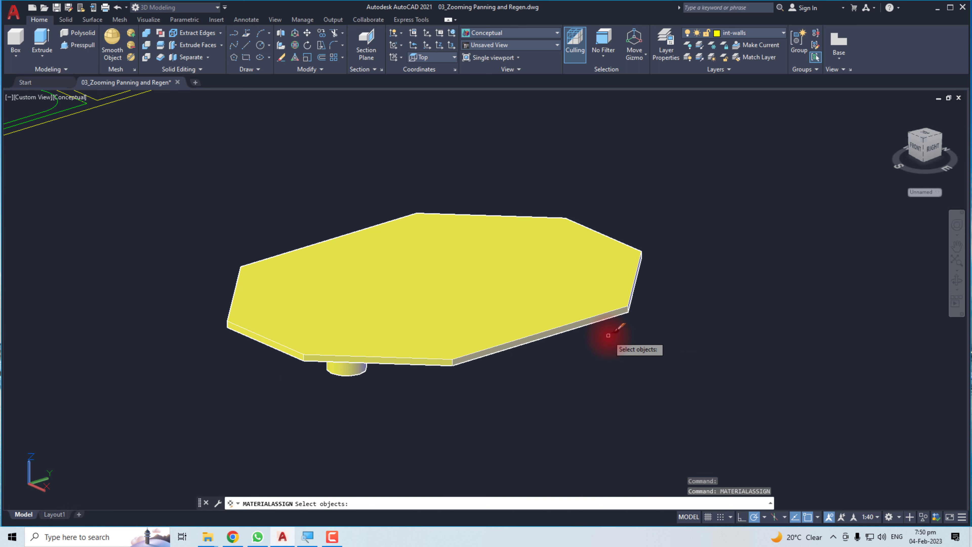
pyautogui.press('Escape')
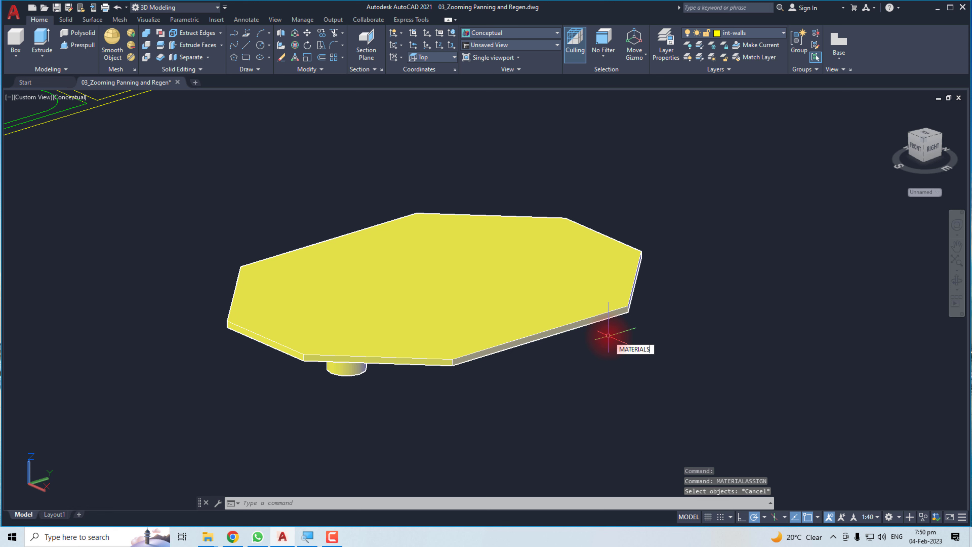
# Open the Materials Browser and search the materials for "wood".
pyautogui.press('Return')
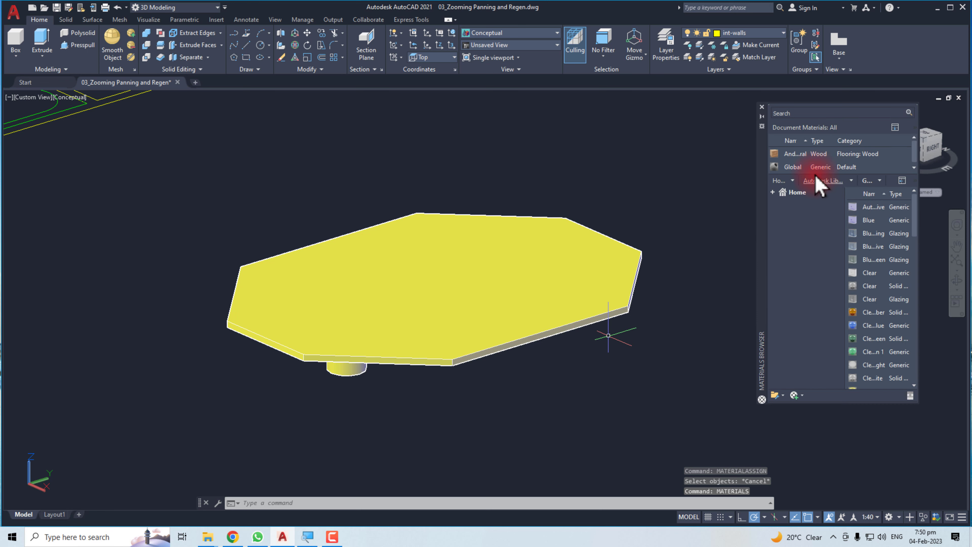
pyautogui.scroll(-1, 809, 154)
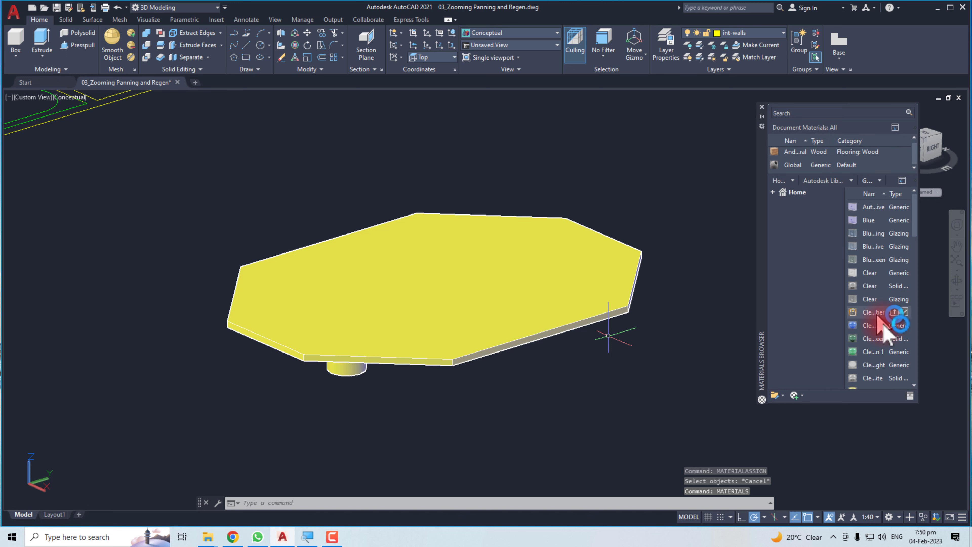
pyautogui.click(804, 112)
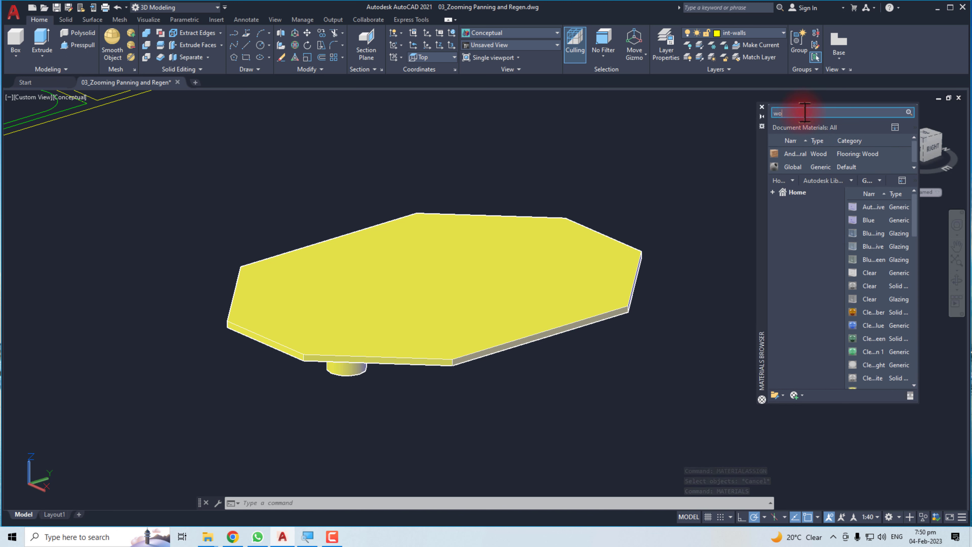
pyautogui.write('wood')
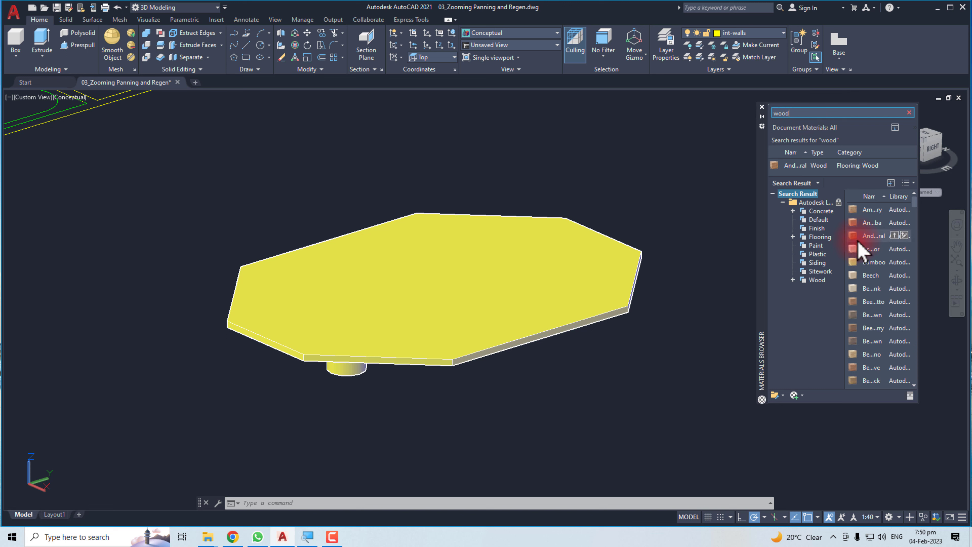
# Apply wood materials from the search results to the octagonal tabletop and both cylindrical legs.
pyautogui.moveTo(855, 239); pyautogui.dragTo(692, 272)
pyautogui.moveTo(636, 288); pyautogui.dragTo(636, 296)
pyautogui.keyDown('shift'); pyautogui.moveTo(435, 418); pyautogui.dragTo(574, 406, button='middle'); pyautogui.keyUp('shift')
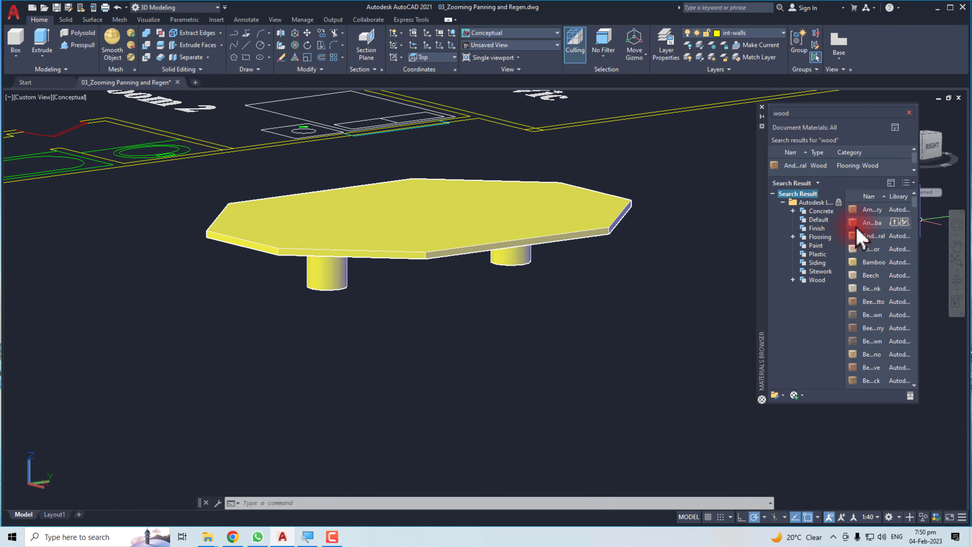
pyautogui.moveTo(857, 230); pyautogui.dragTo(517, 265)
pyautogui.moveTo(854, 245); pyautogui.dragTo(337, 285)
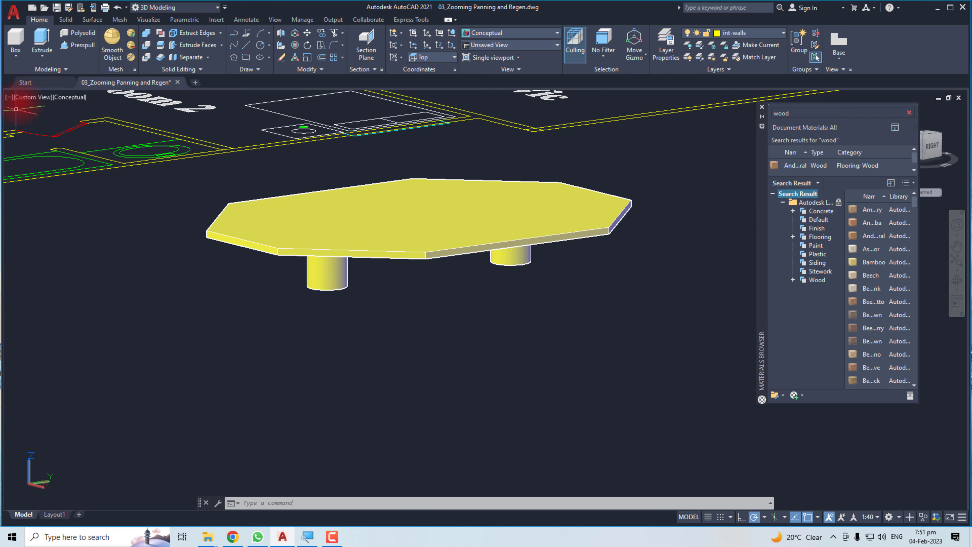
# Set the viewport's visual style to Realistic and view the wooden table beside the floor plan.
pyautogui.click(65, 98)
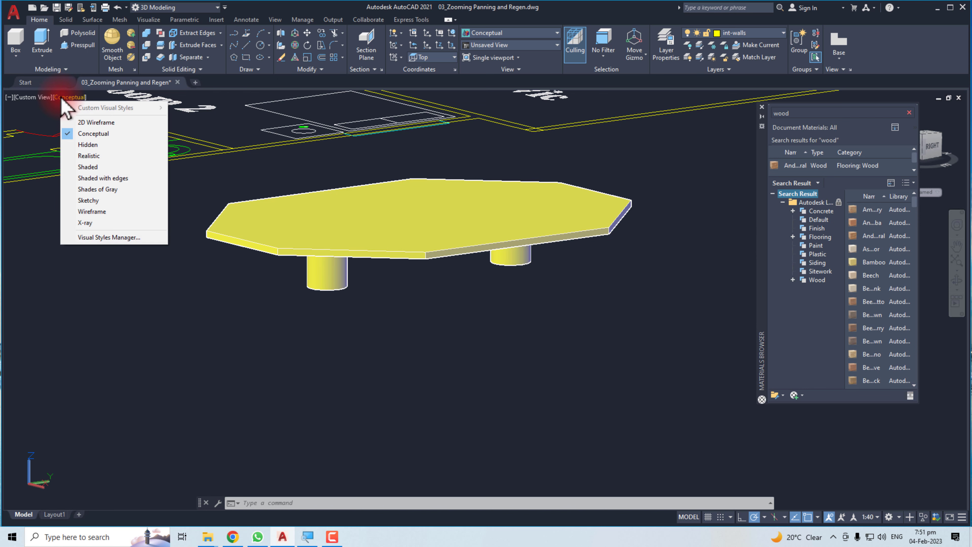
pyautogui.click(104, 154)
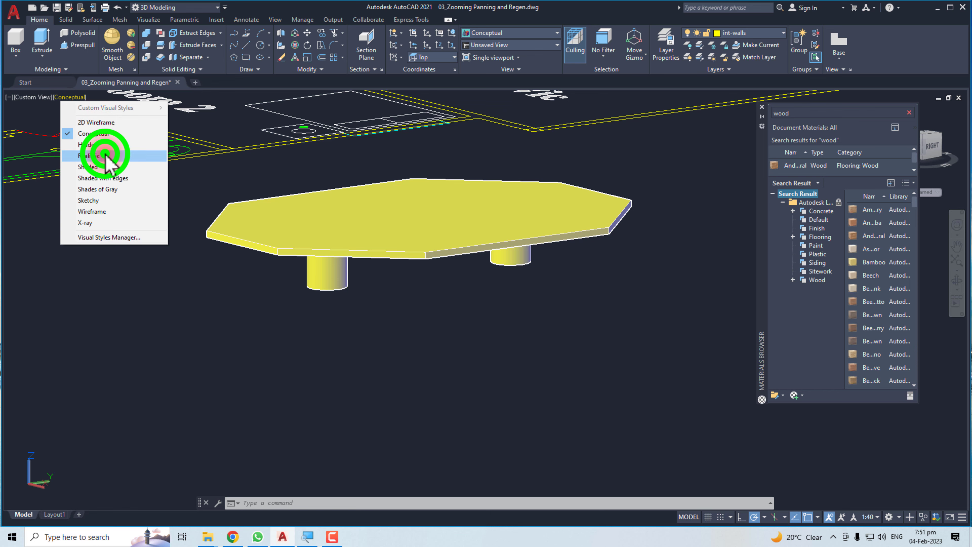
pyautogui.moveTo(354, 261); pyautogui.dragTo(461, 401, button='middle')
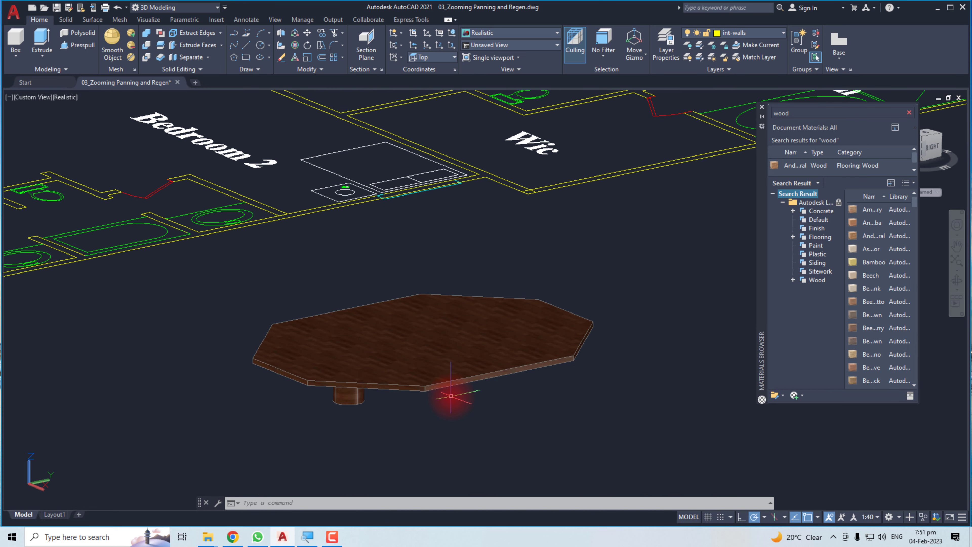
pyautogui.scroll(-4, 451, 396)
pyautogui.scroll(4, 450, 396)
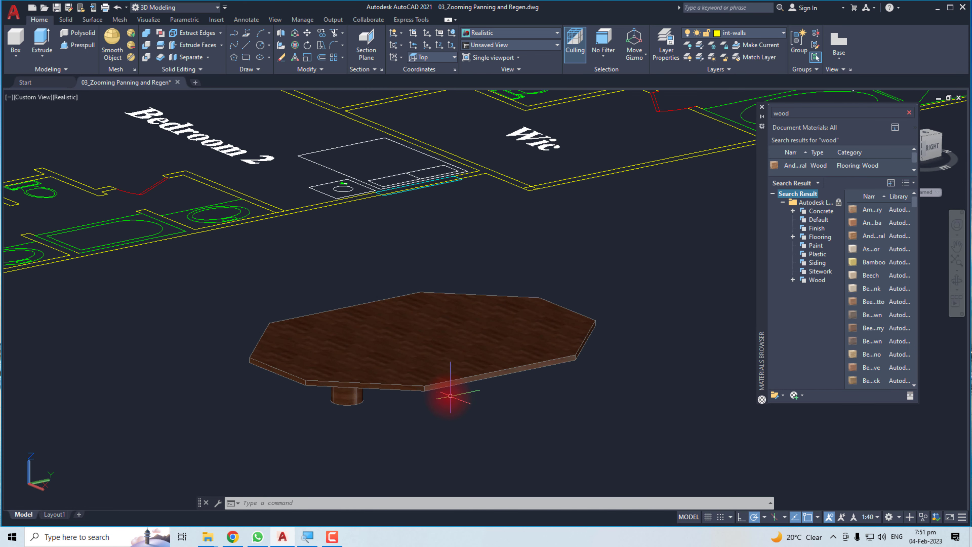
# Examine the available solid primitives and the Extrude, Loft, Revolve and Sweep commands, and view the wooden table beside the whole floor plan.
pyautogui.keyDown('shift'); pyautogui.moveTo(446, 395); pyautogui.dragTo(559, 412, button='middle'); pyautogui.keyUp('shift')
pyautogui.scroll(-6, 455, 367)
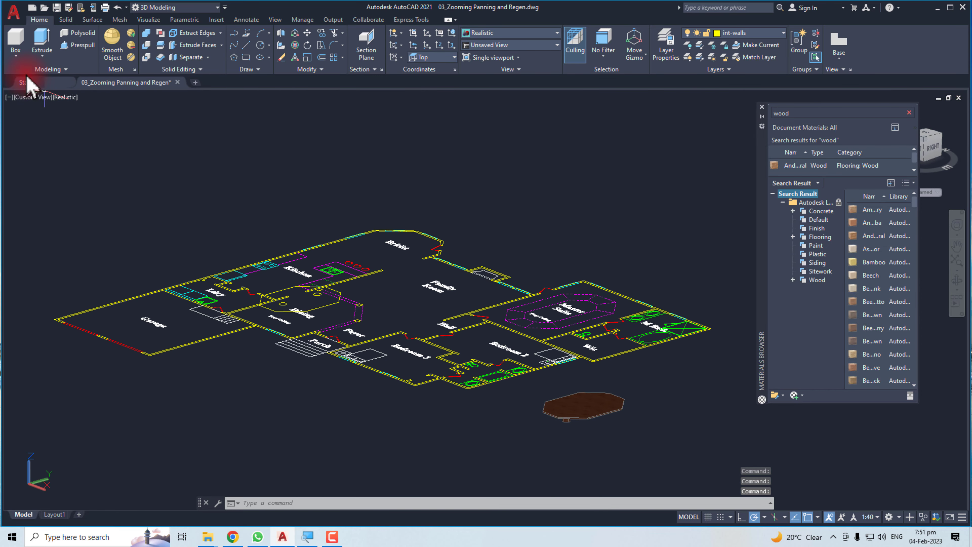
pyautogui.click(15, 58)
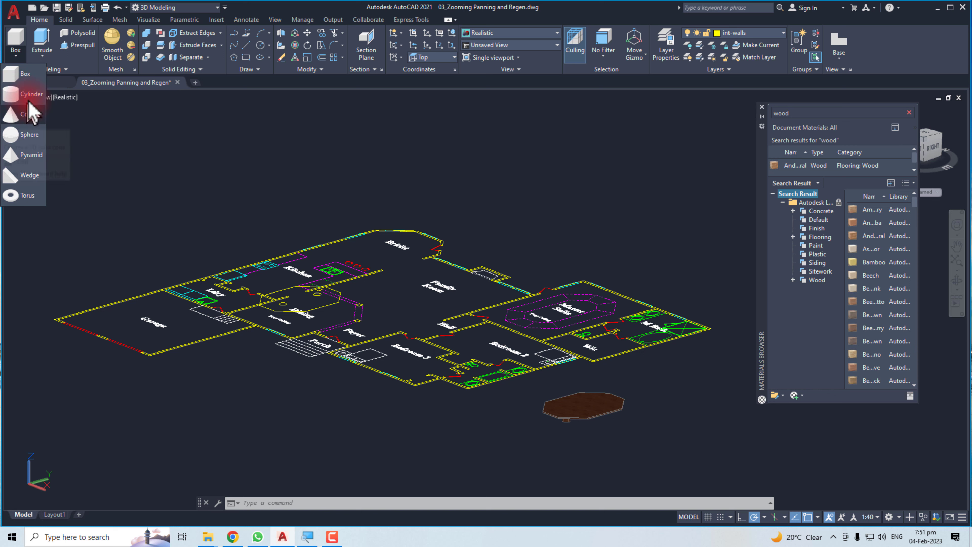
pyautogui.click(43, 58)
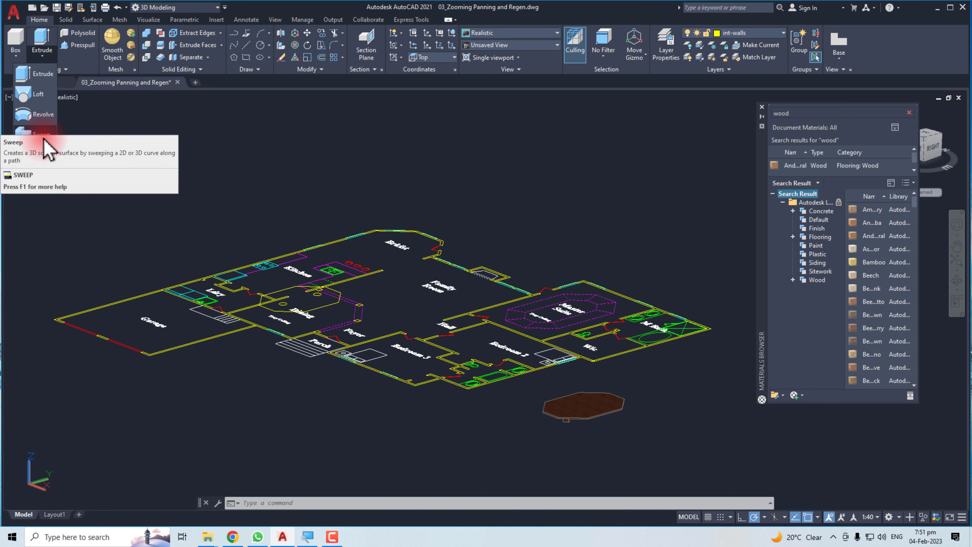
pyautogui.click(151, 156)
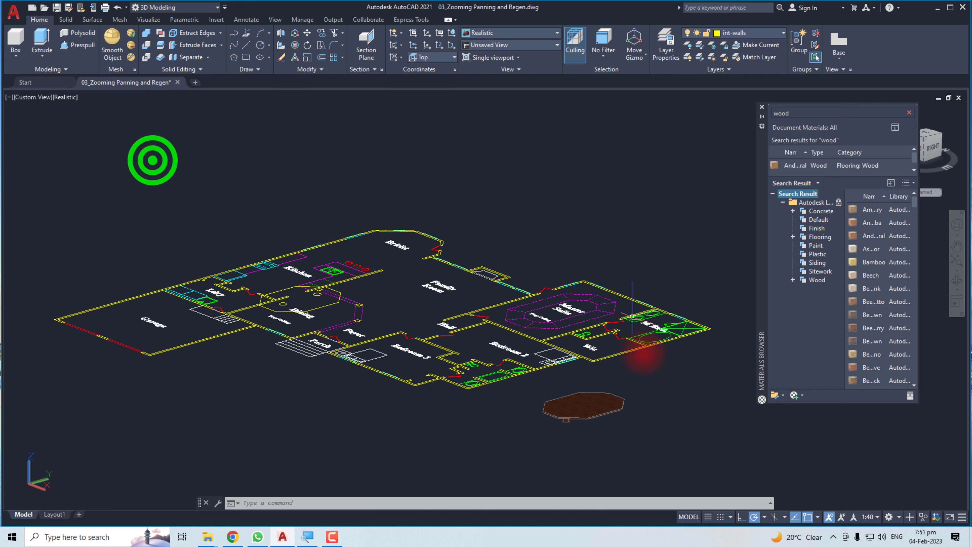
pyautogui.scroll(6, 640, 434)
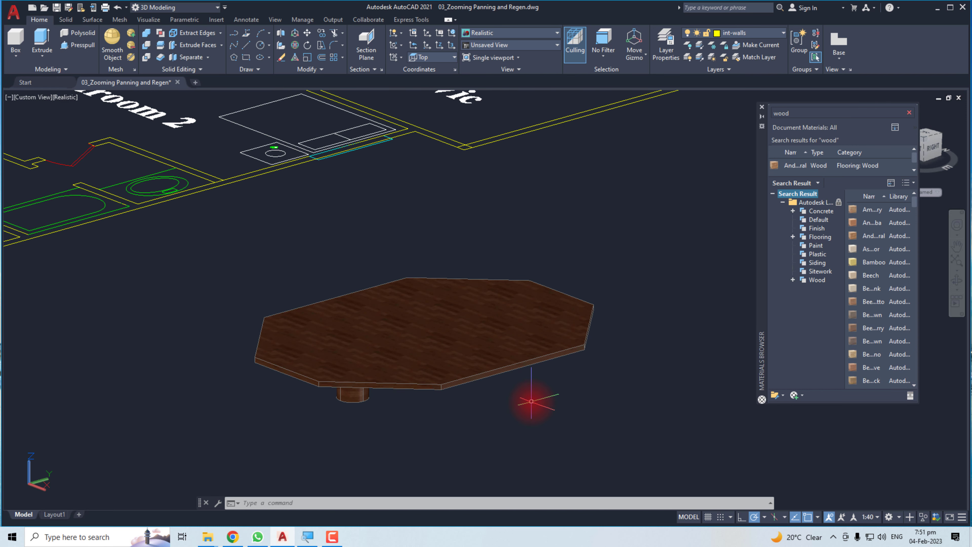
pyautogui.scroll(-2, 531, 401)
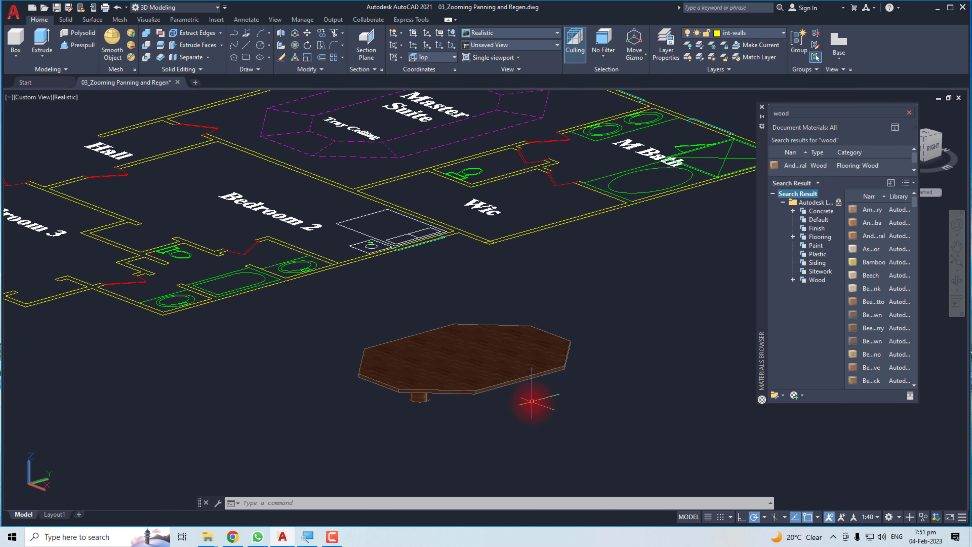
pyautogui.scroll(-4, 532, 401)
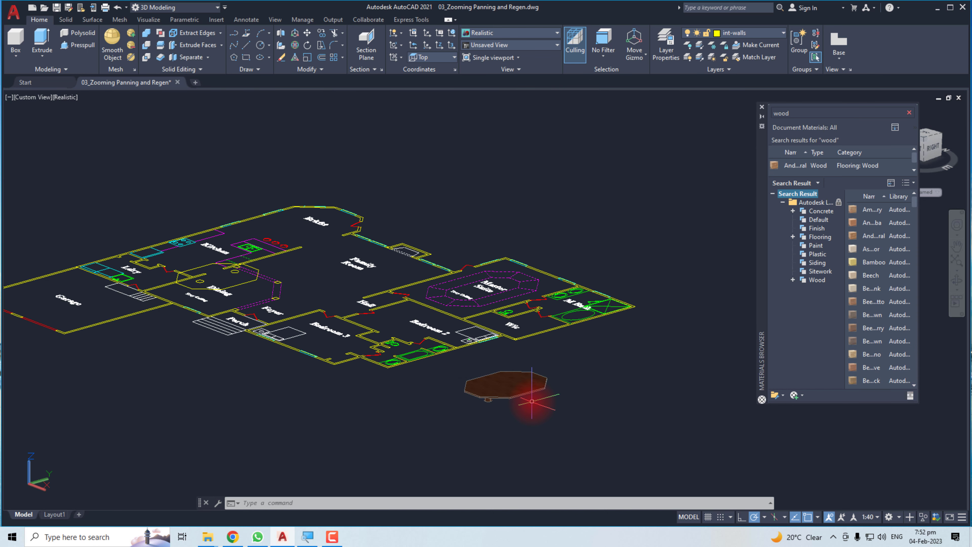